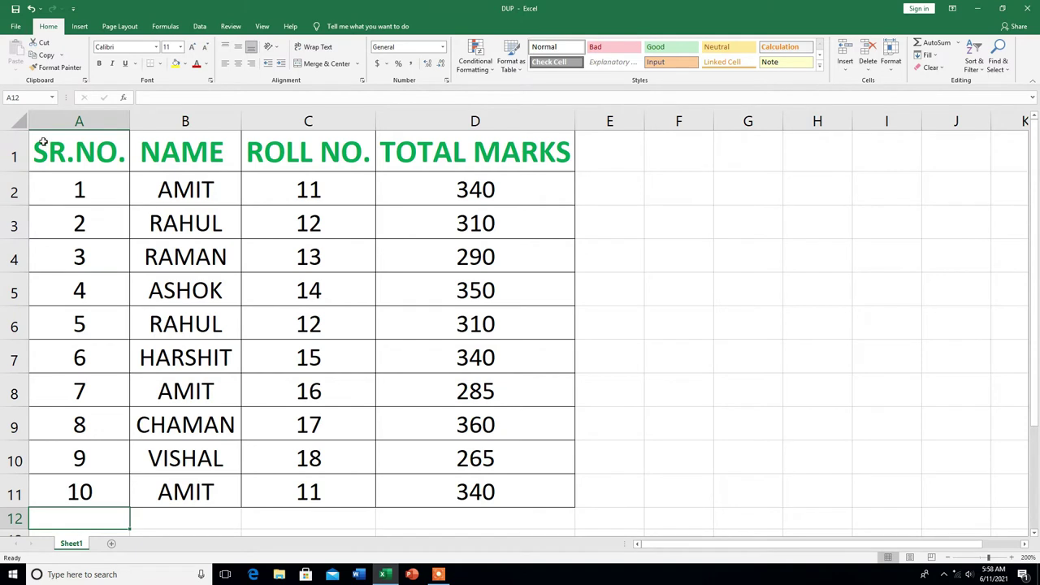
Select the student table A1:D11 and start a Duplicate Values conditional formatting rule
drag(43, 142, 446, 480)
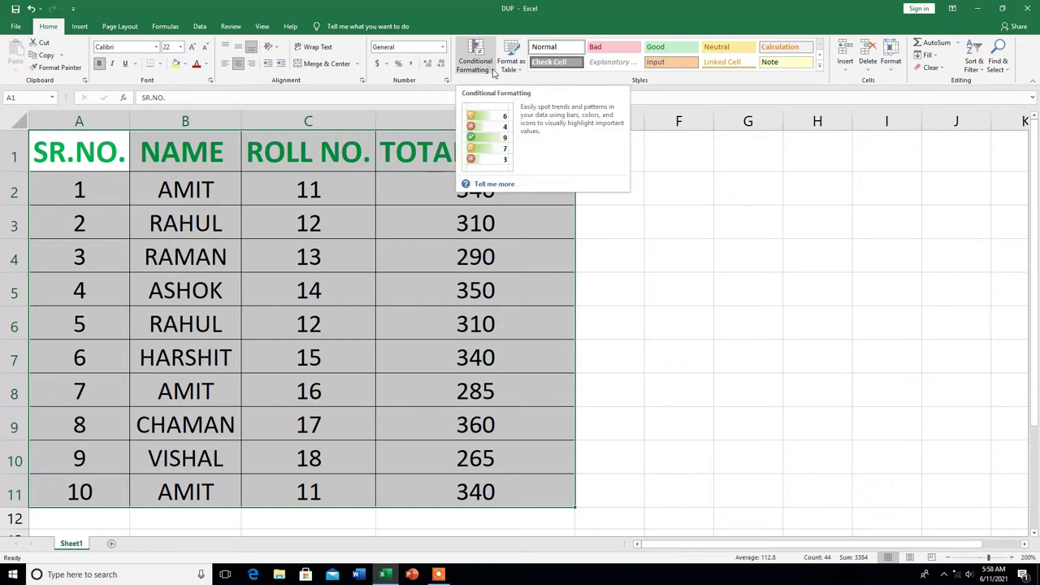
click(493, 74)
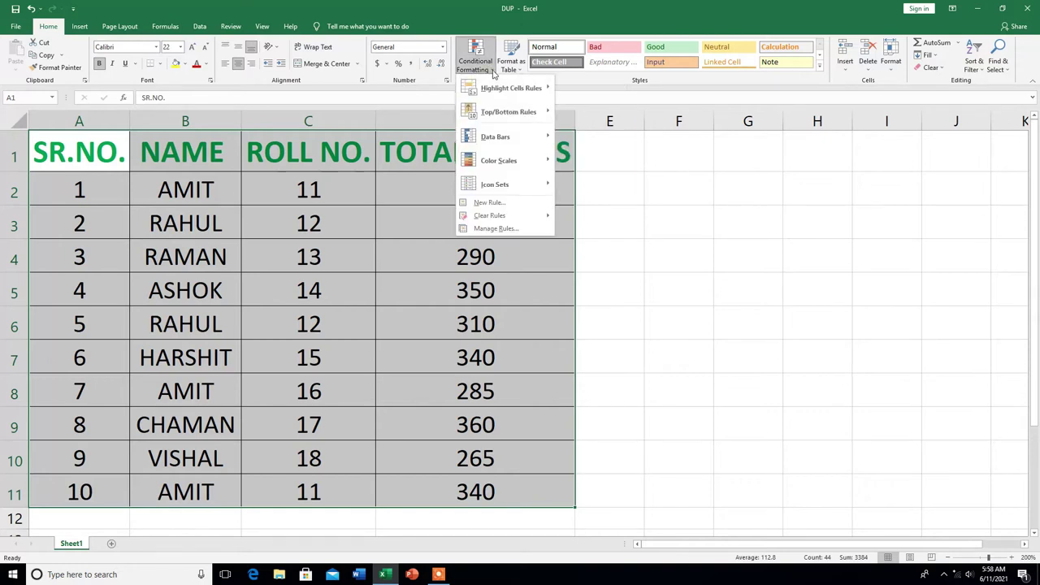
mouse_move(497, 95)
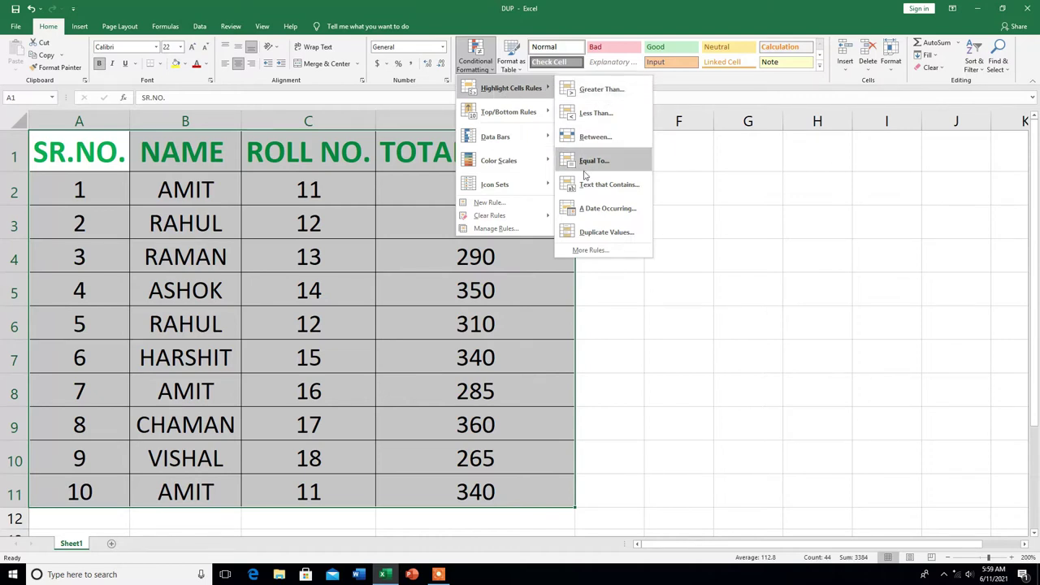
click(606, 232)
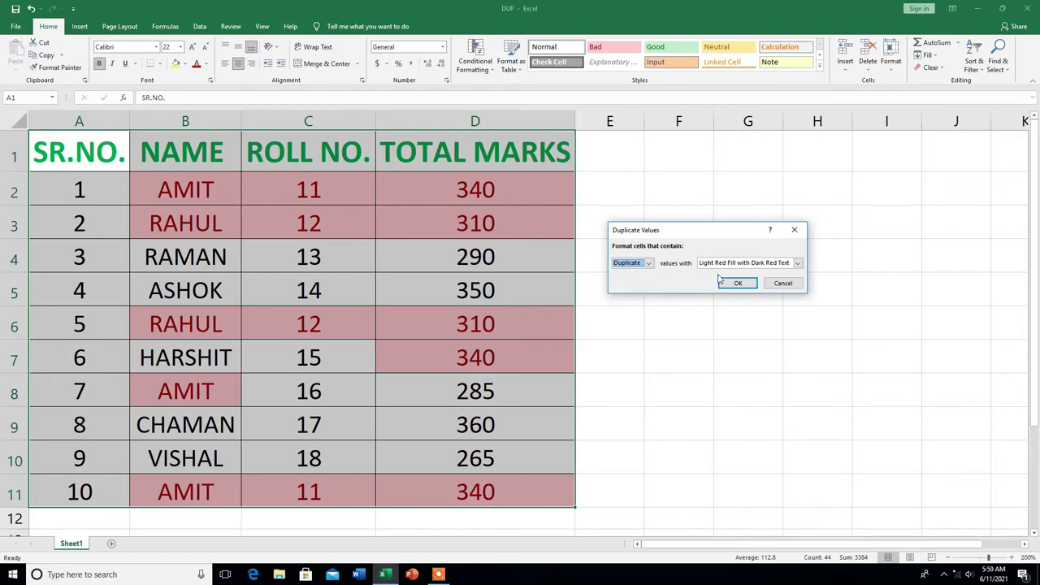
Apply Green Fill with Dark Green Text as the duplicate-value highlight format
click(798, 264)
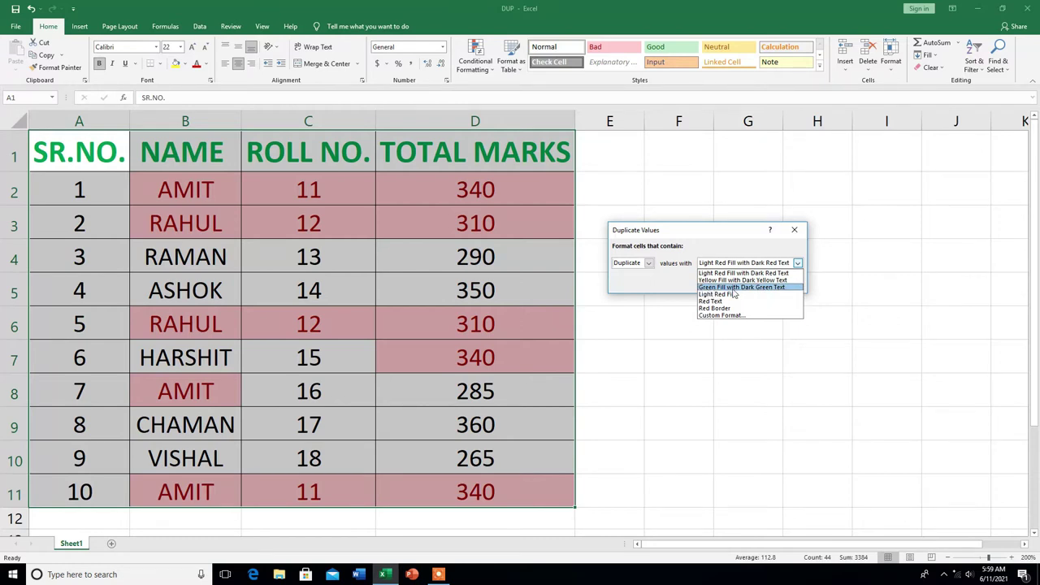
click(765, 290)
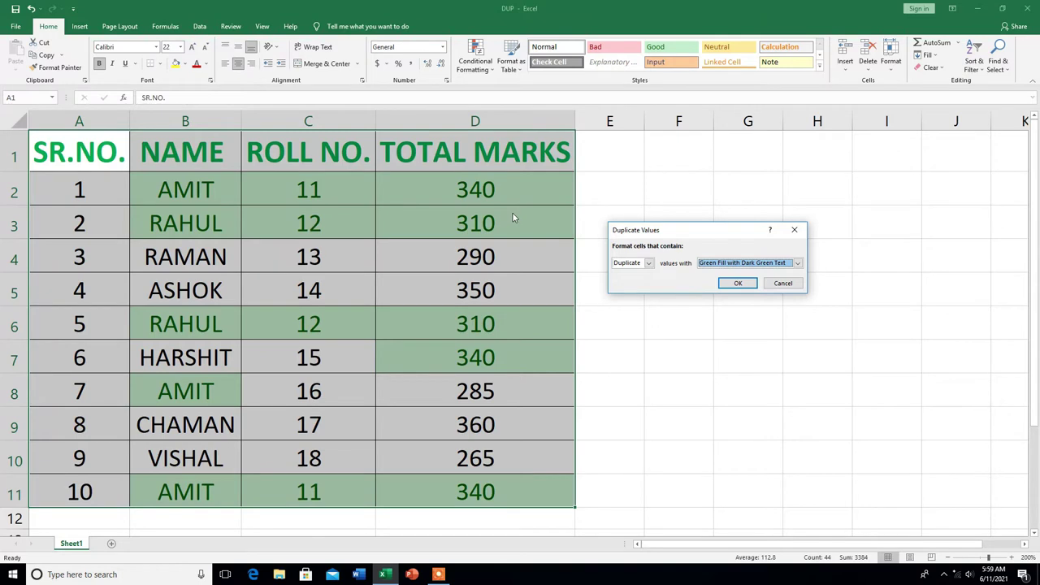
click(749, 288)
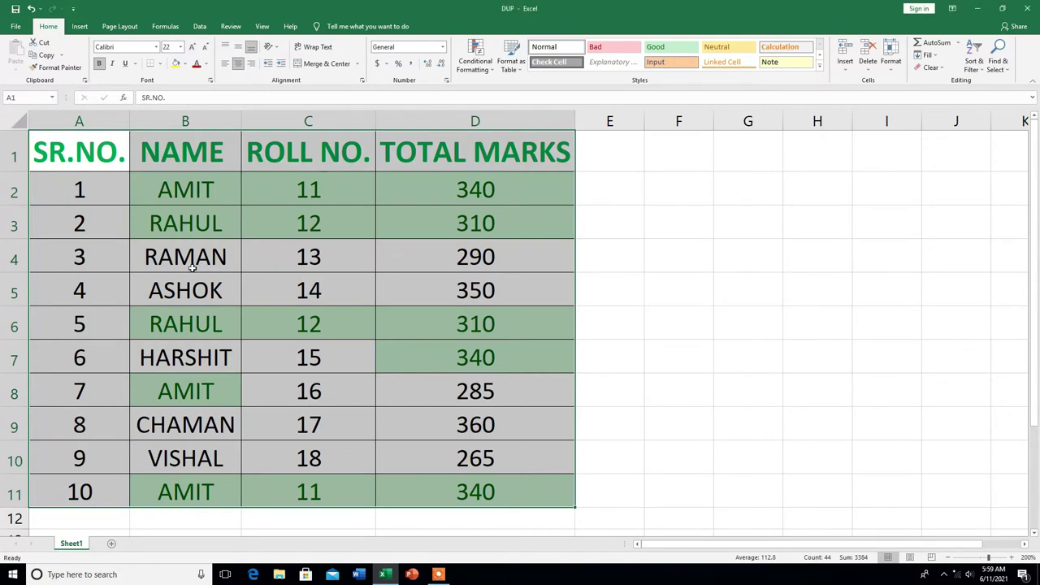
click(674, 289)
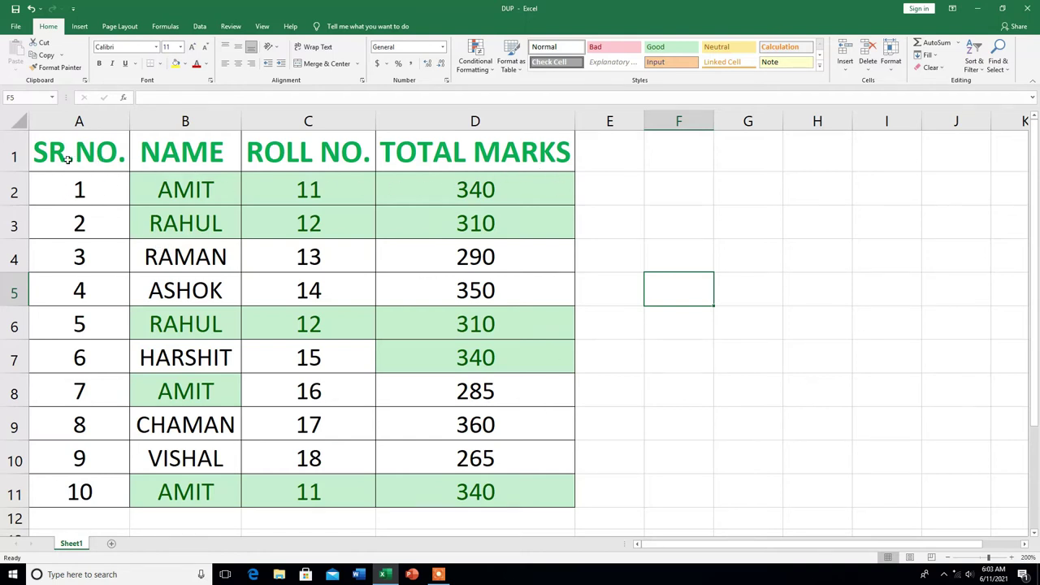
Select data rows A2:D11 and open Remove Duplicates with all four columns checked
mouse_move(54, 177)
mouse_down()
mouse_move(485, 447)
mouse_move(487, 485)
mouse_up()
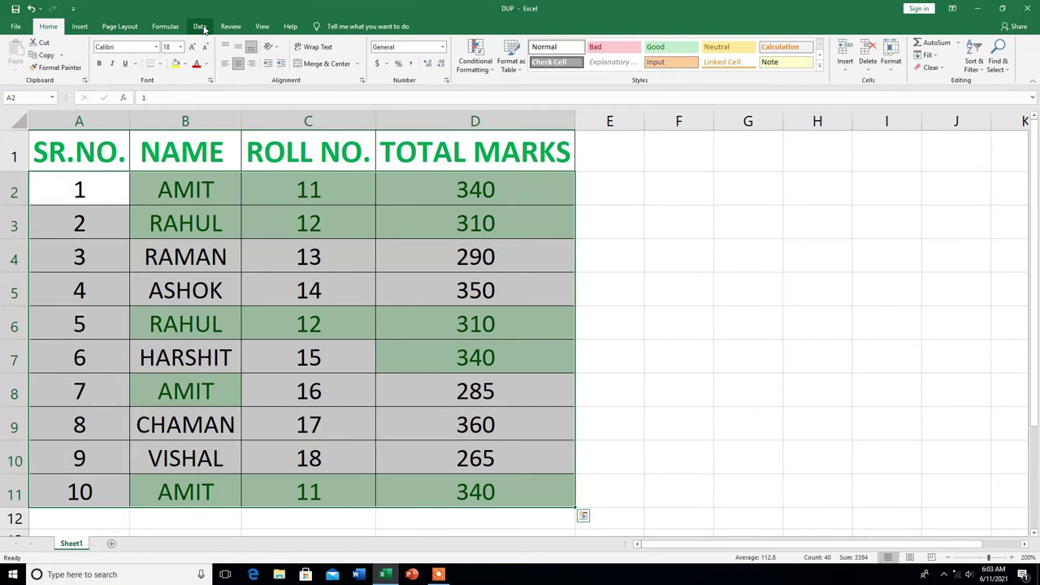
click(200, 27)
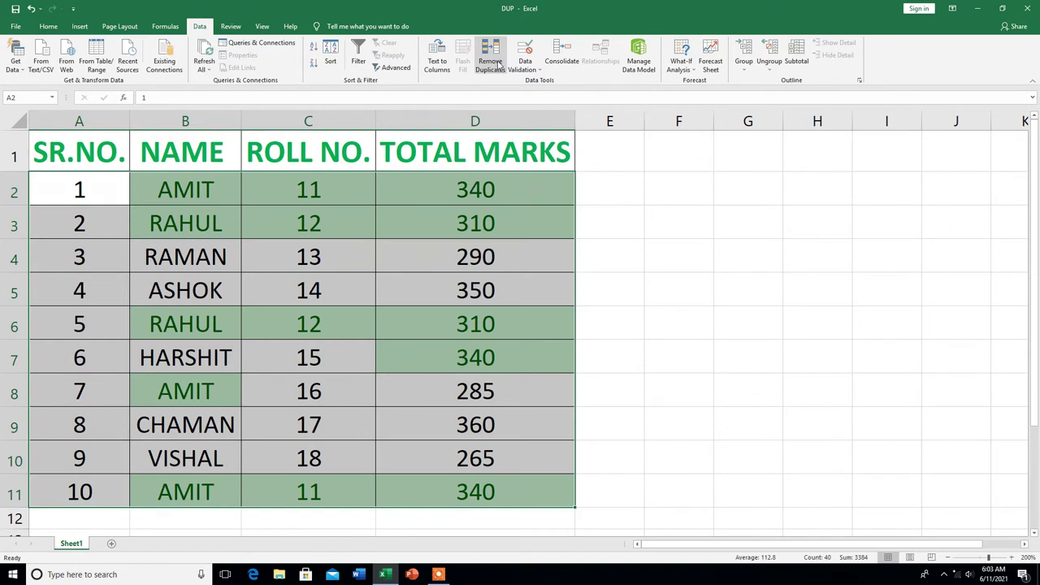
click(497, 68)
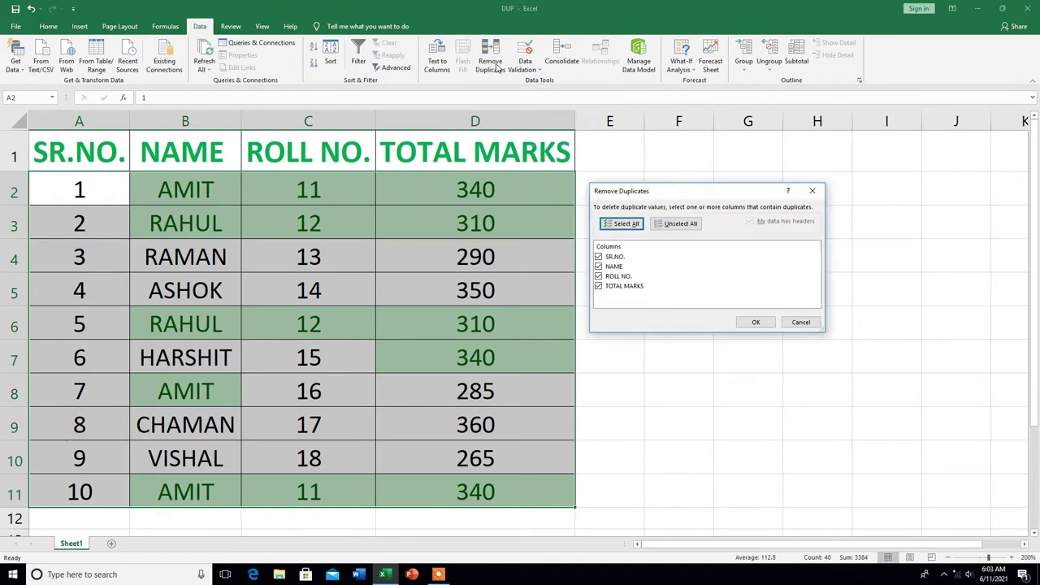
drag(748, 194, 801, 203)
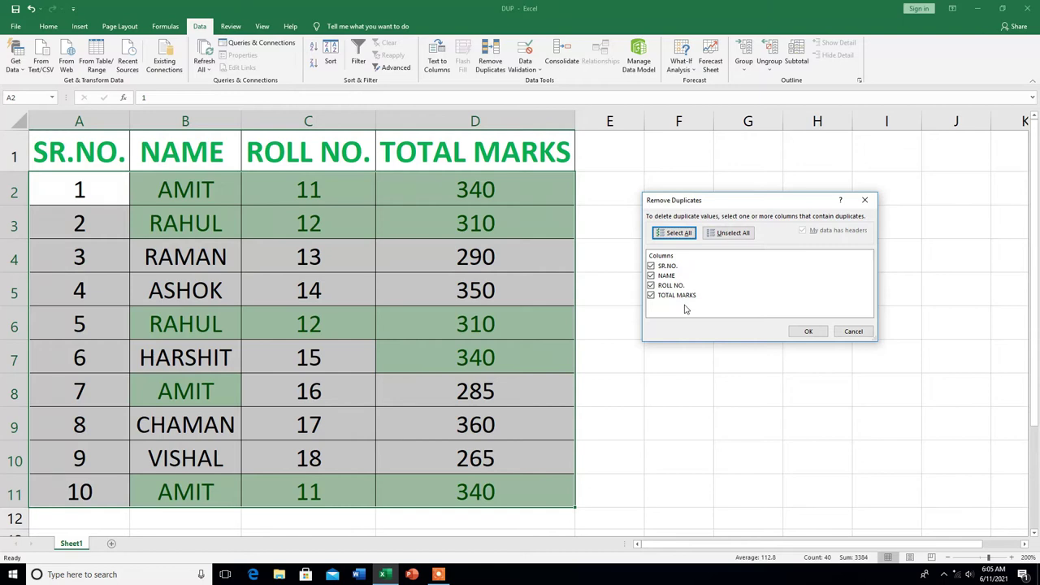
click(674, 266)
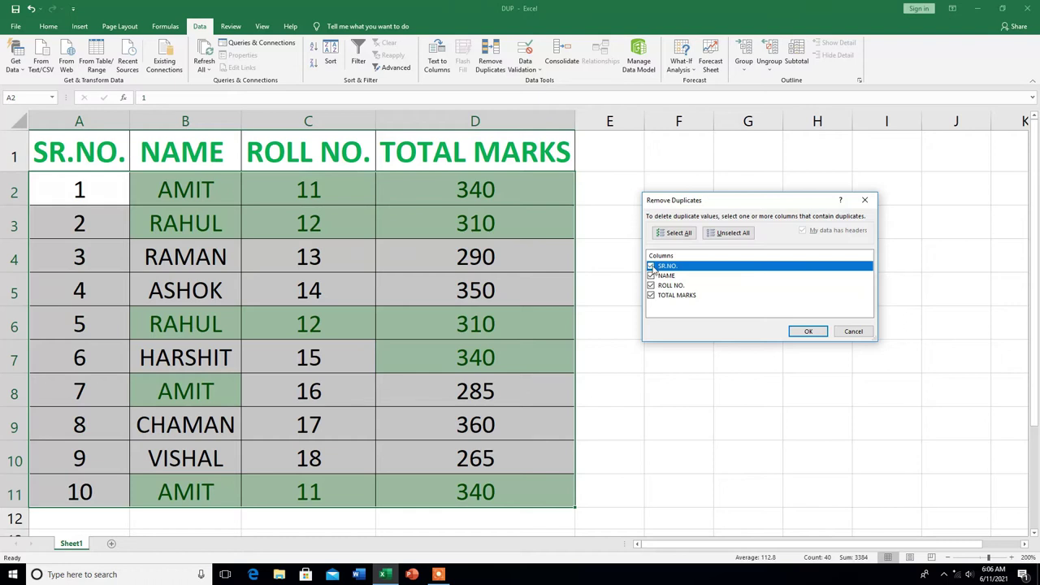
Remove duplicates by NAME only, unchecking SR.NO., ROLL NO. and TOTAL MARKS
click(651, 267)
click(650, 286)
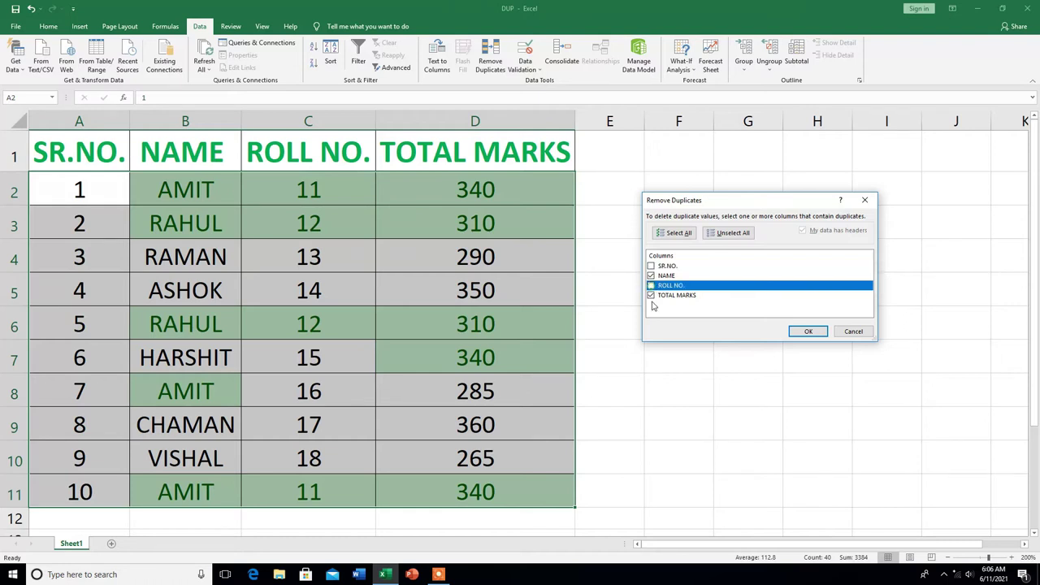
click(651, 296)
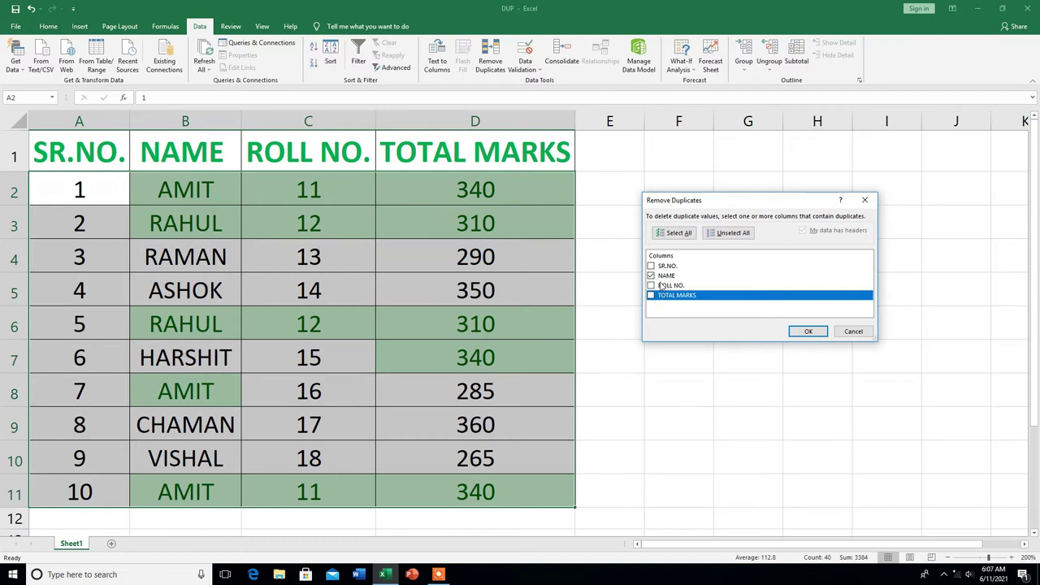
click(807, 332)
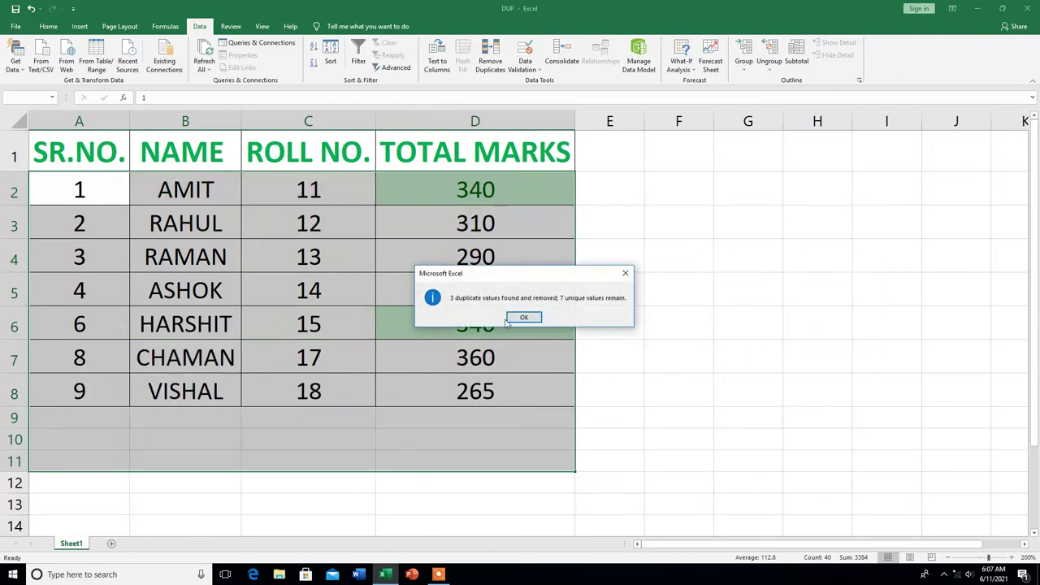
Close the 3-duplicates-removed message and deselect the table by clicking cell F8
drag(540, 280, 718, 277)
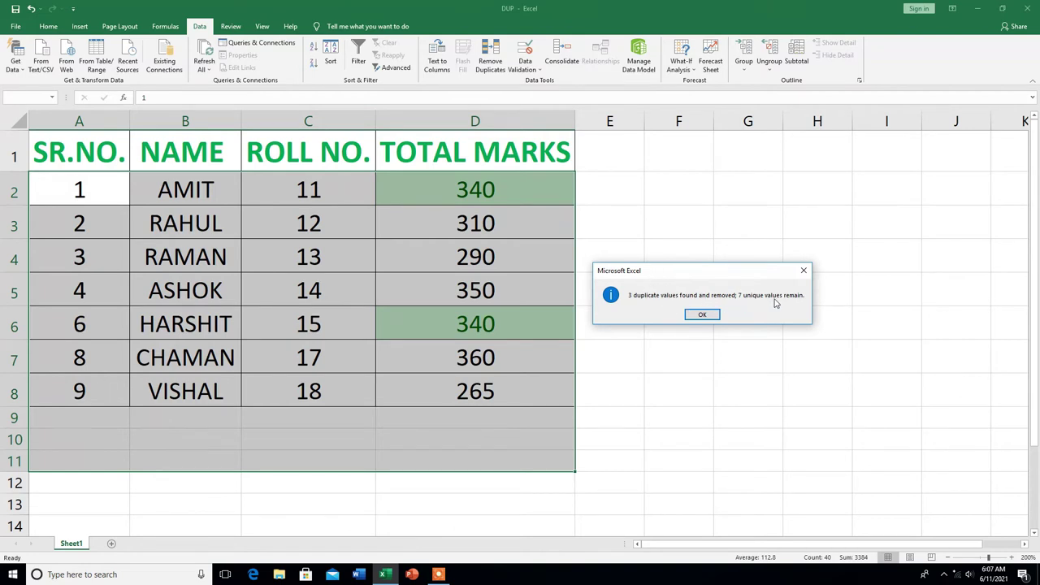
click(703, 318)
click(701, 387)
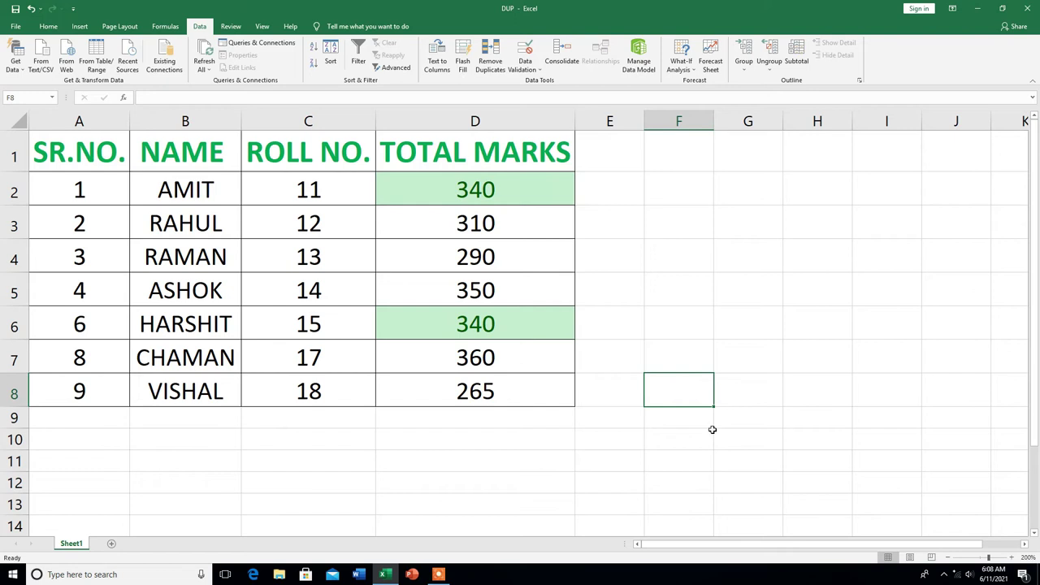
Undo the name-based removal to restore all ten students, then reselect the data rows
click(661, 460)
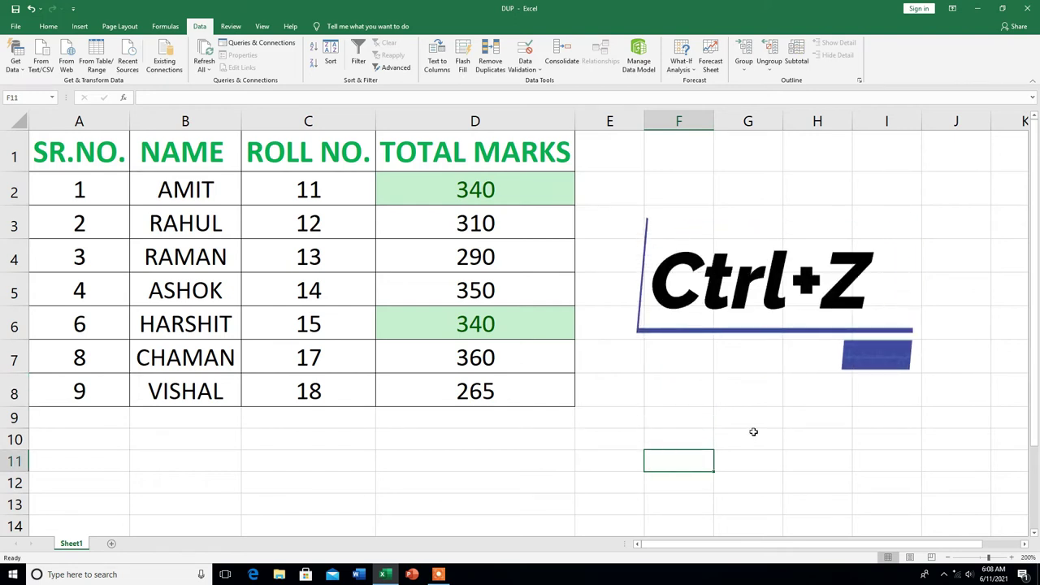
key(ctrl+z)
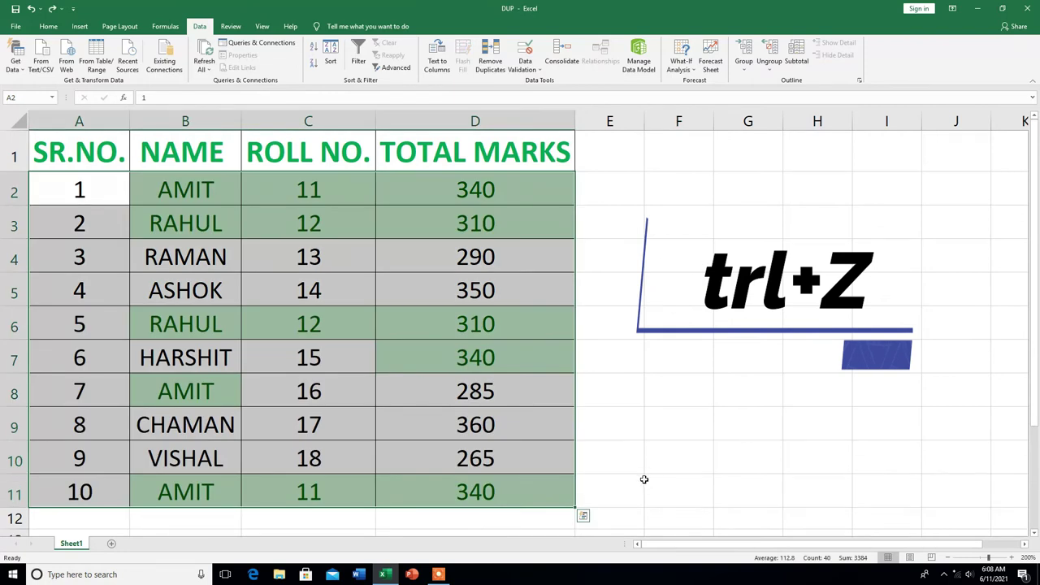
click(629, 523)
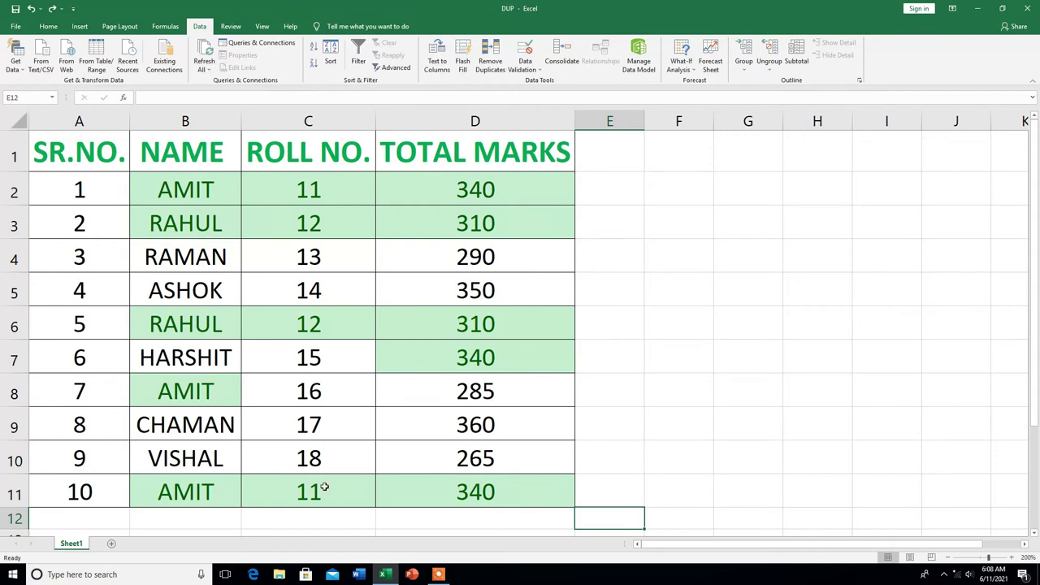
key(Right)
key(Right)
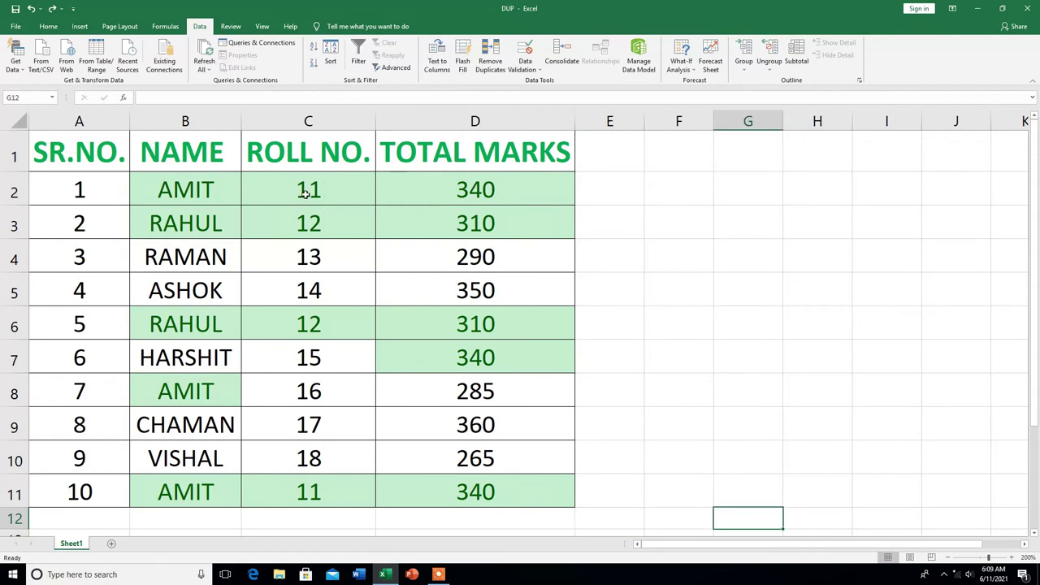
mouse_move(54, 185)
mouse_down()
mouse_move(454, 437)
mouse_move(454, 490)
mouse_up()
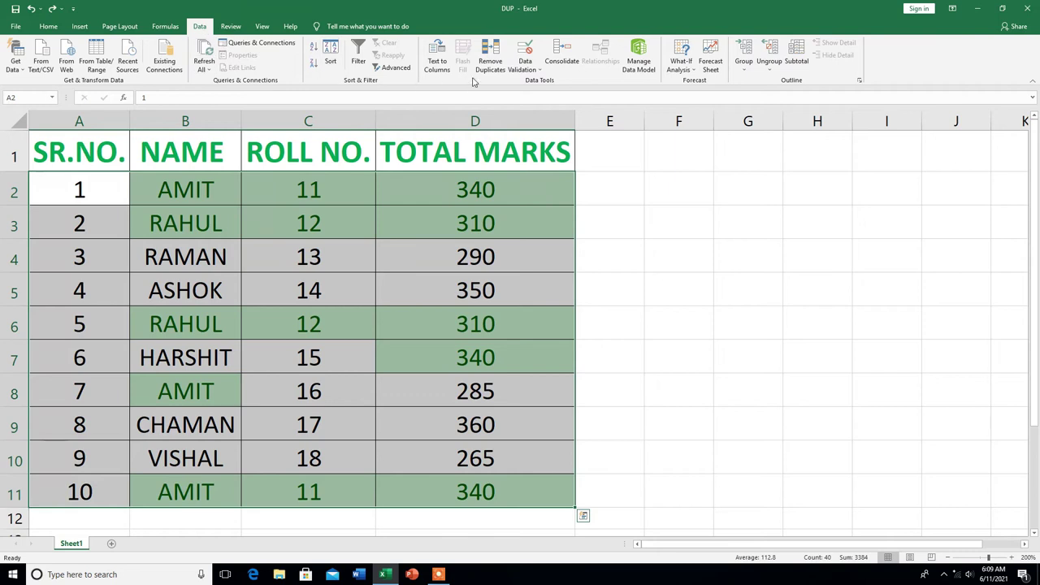
Remove duplicates by ROLL NO. only, leaving eight students, and dismiss the report
click(498, 63)
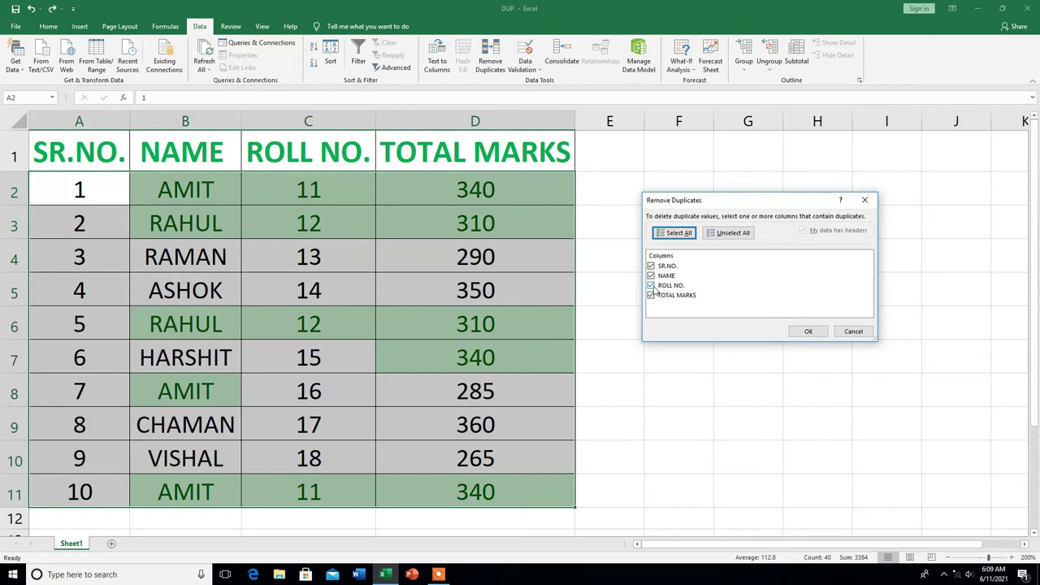
click(650, 266)
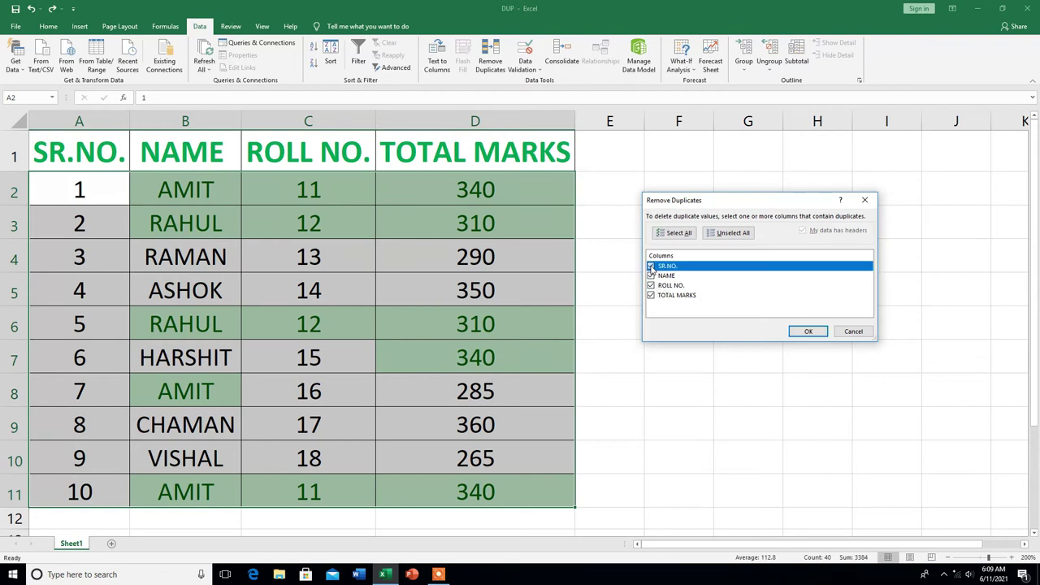
click(651, 276)
click(651, 295)
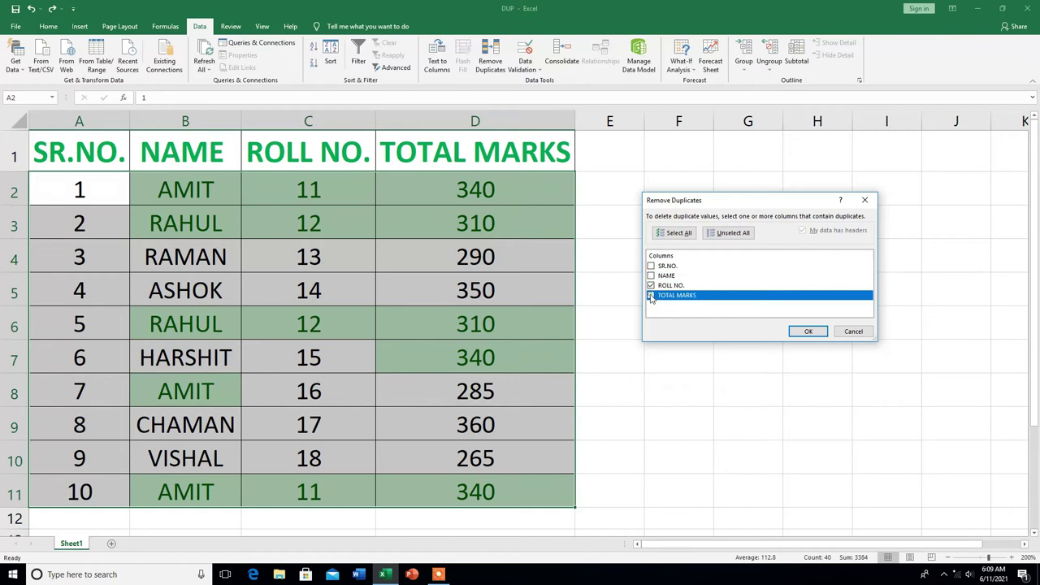
click(807, 331)
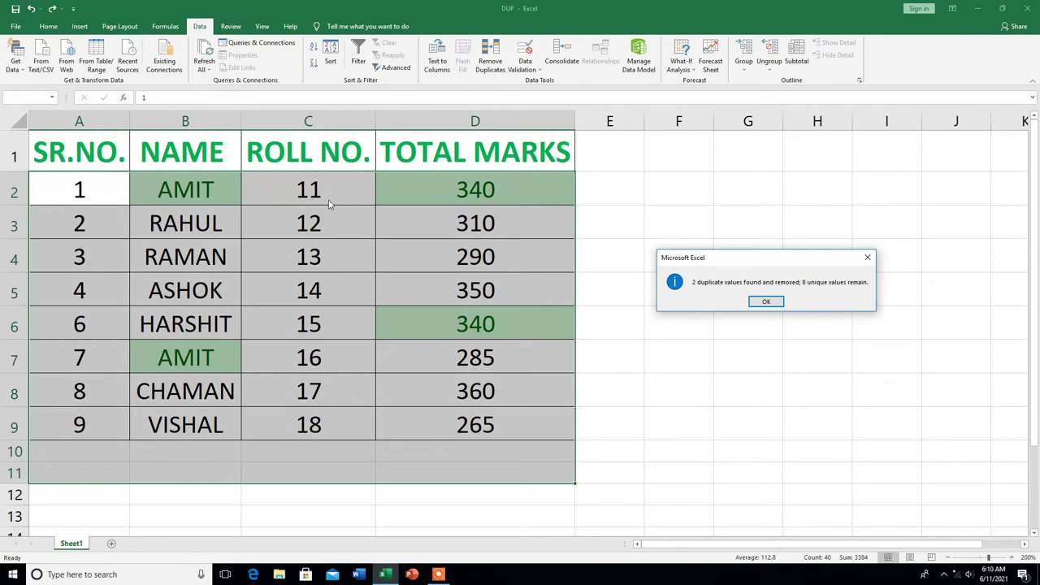
click(765, 302)
Deselect the eight-student table by clicking an empty cell below it
click(759, 382)
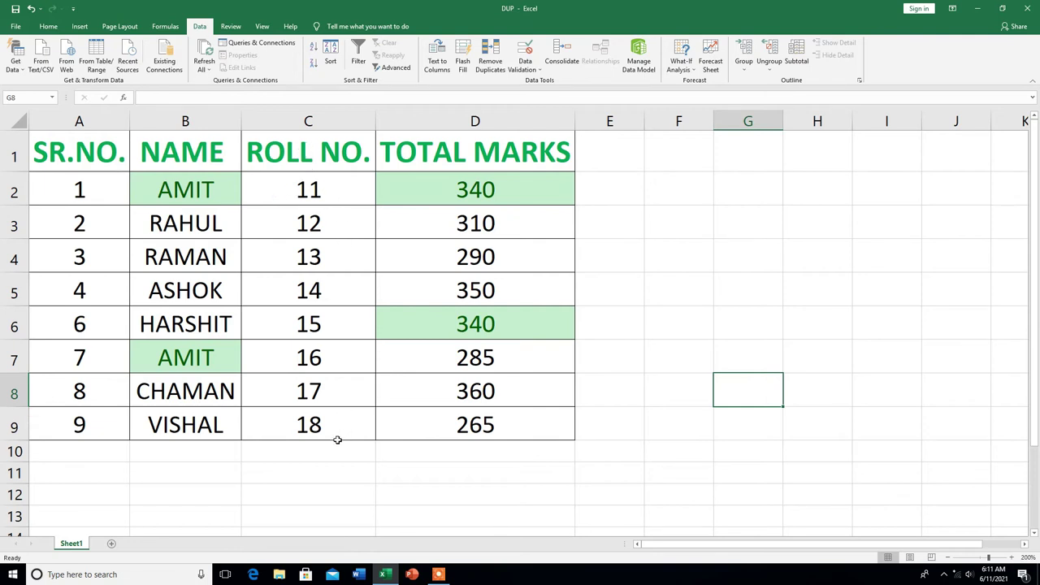
click(507, 511)
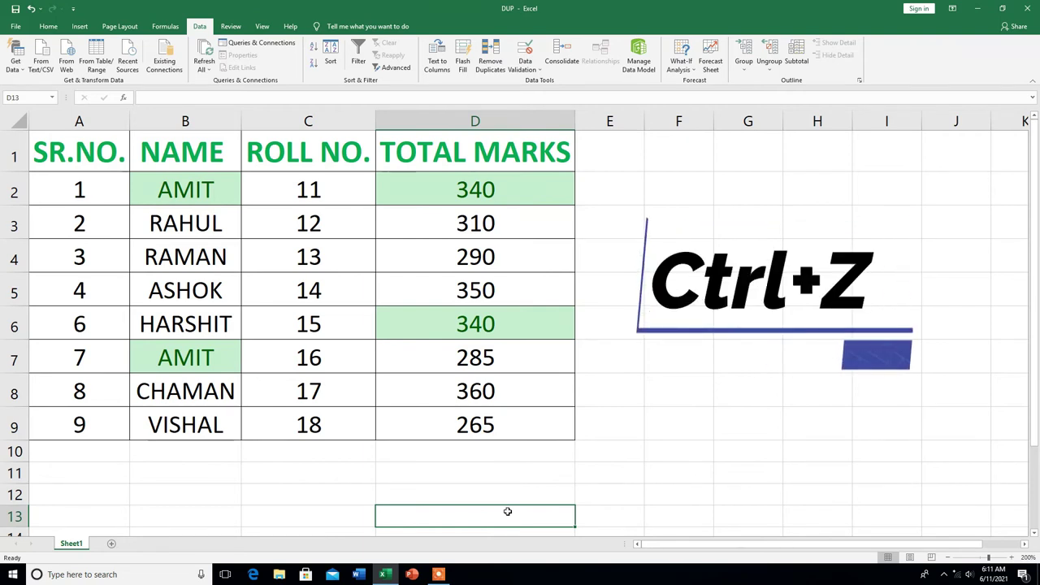
Undo the roll-number removal to bring back all ten students, then deselect the table
key(ctrl+z)
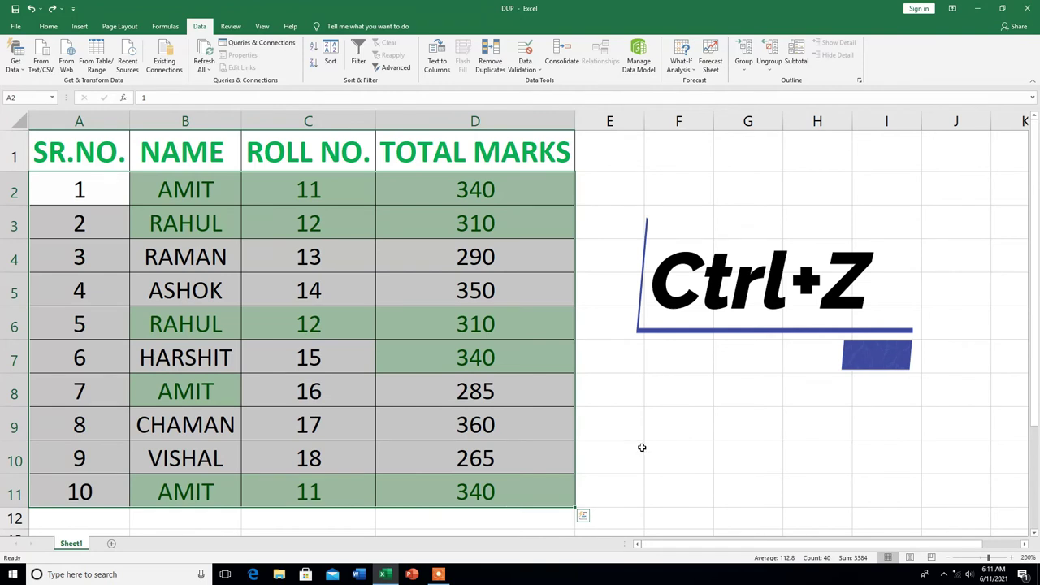
click(650, 516)
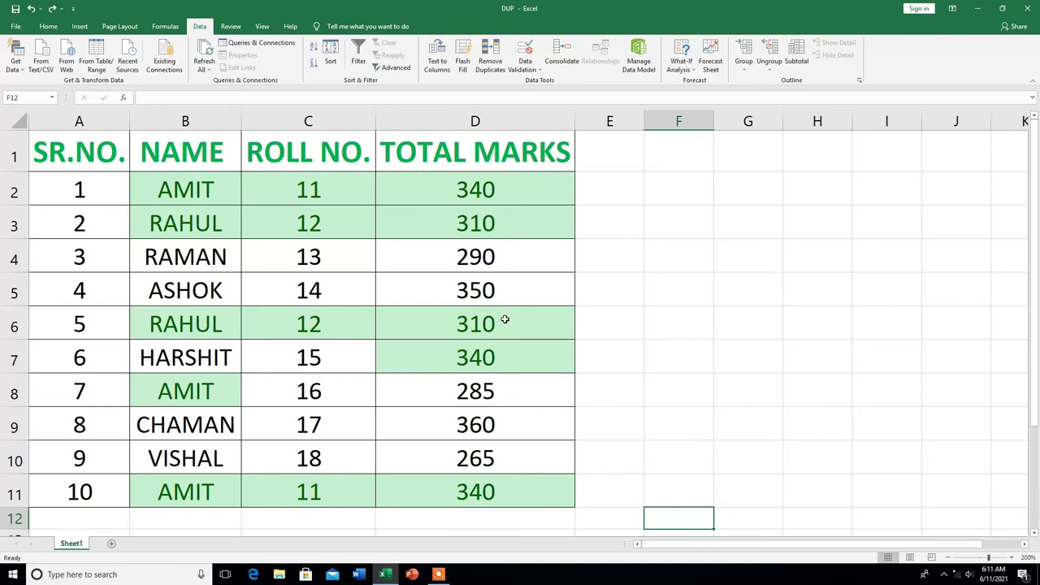
key(Up)
key(Up)
key(Up)
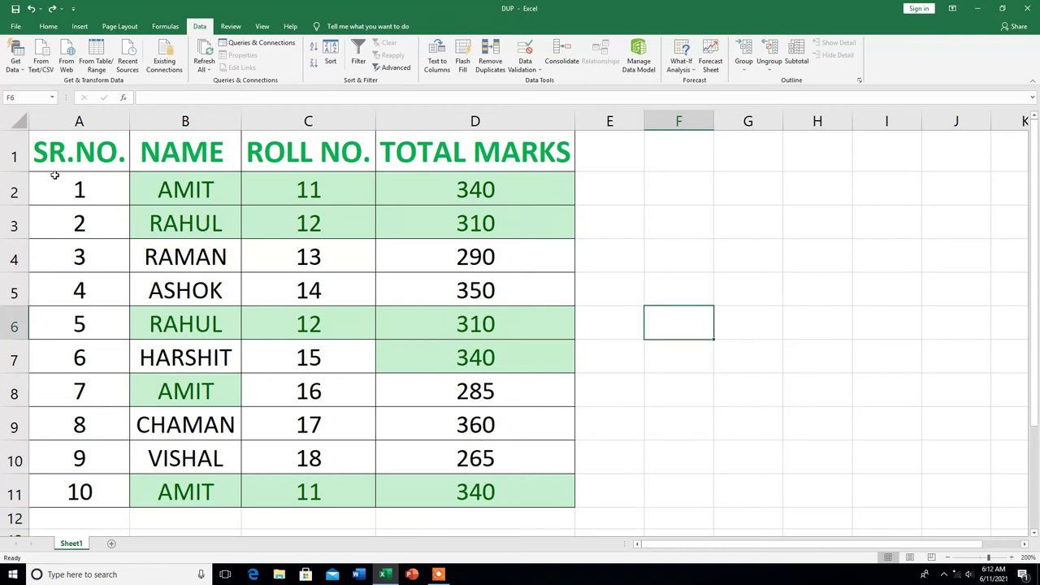
Select A2:D11 and remove duplicates by TOTAL MARKS only, leaving seven students
drag(55, 174, 460, 494)
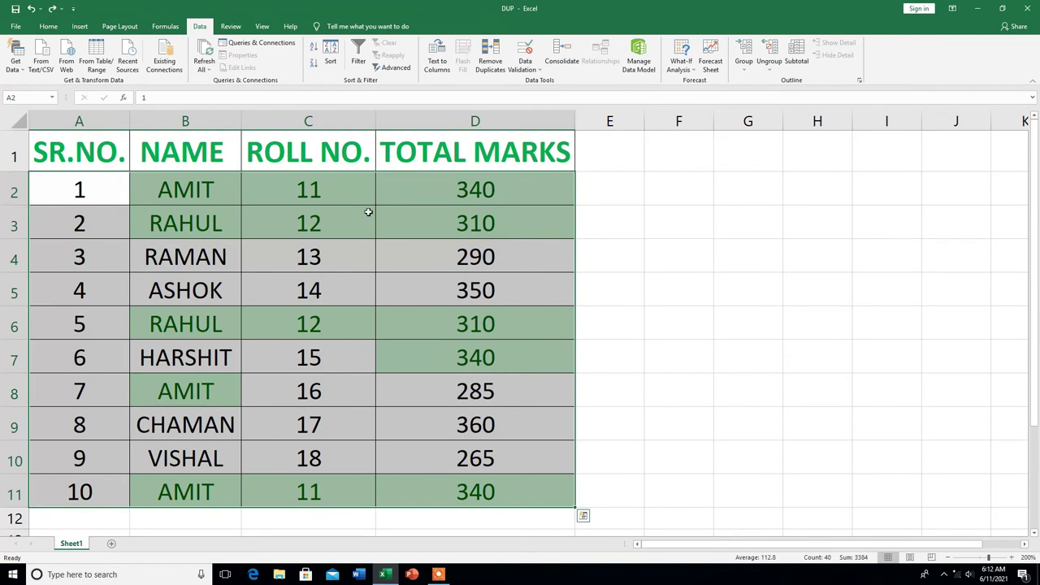
click(492, 62)
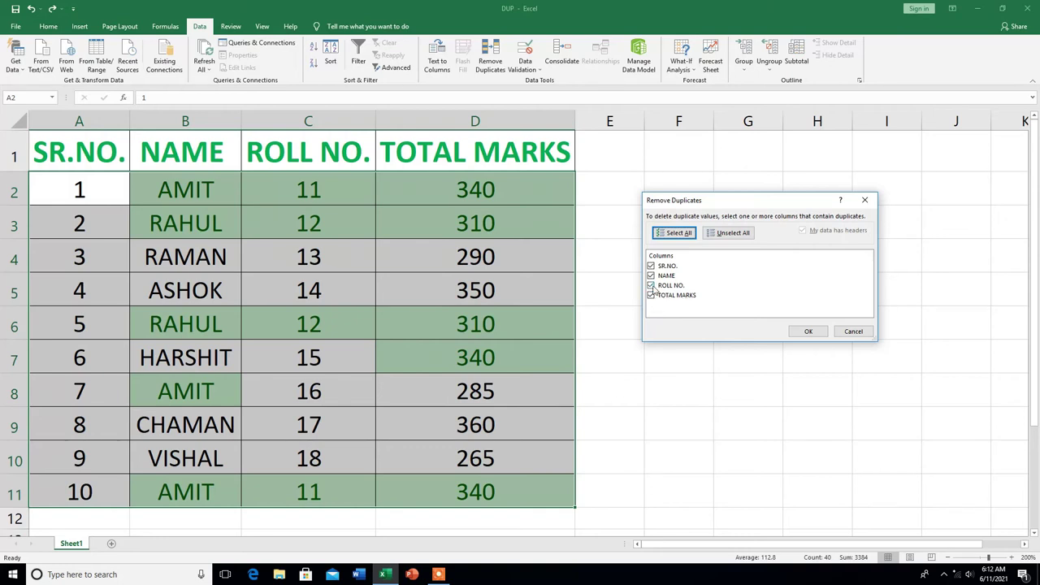
click(651, 285)
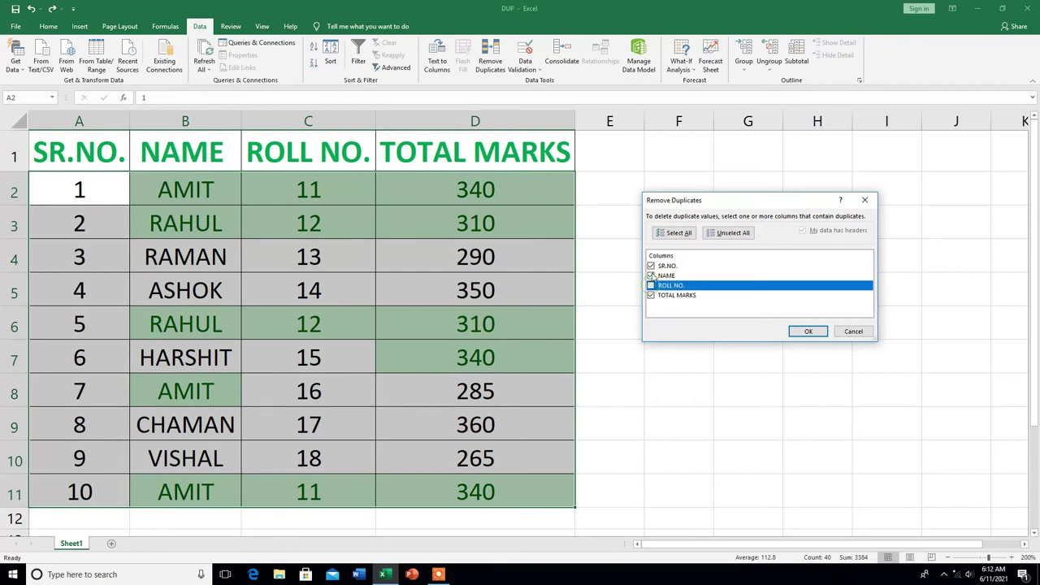
click(651, 276)
click(650, 266)
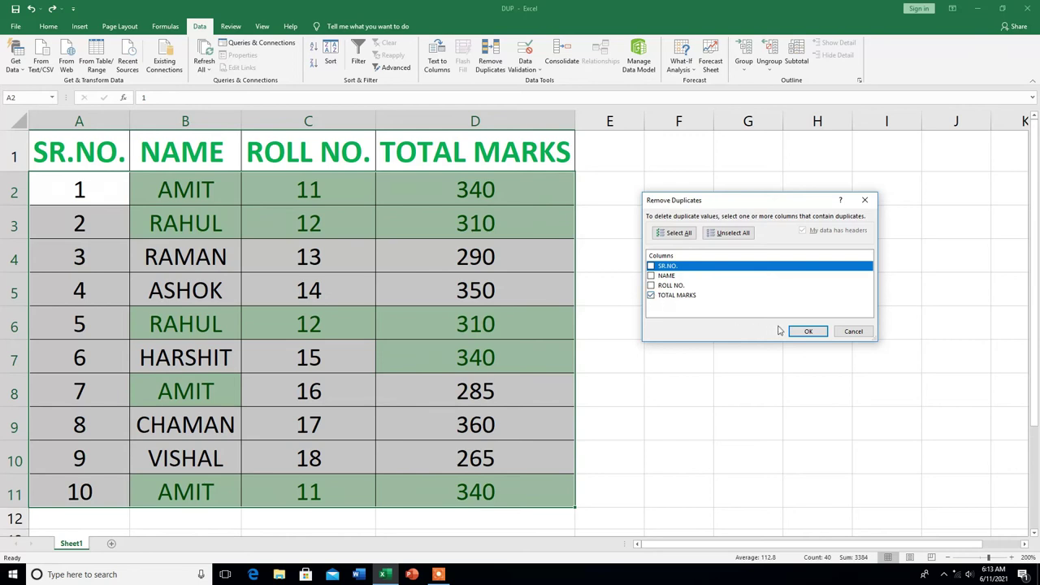
click(808, 331)
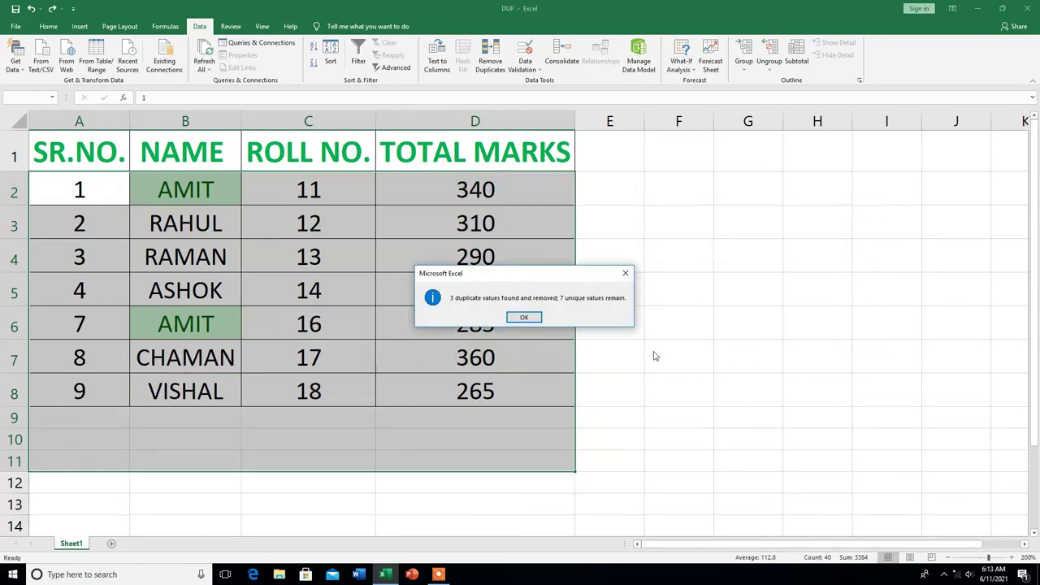
Review and dismiss the removal report, then deselect the seven-student table
drag(570, 274, 762, 264)
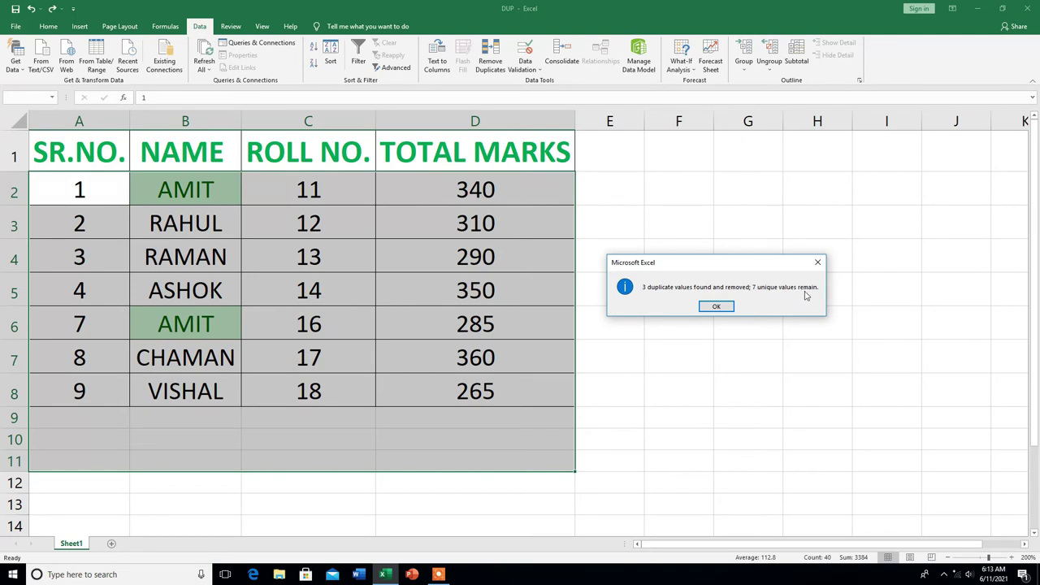
click(716, 307)
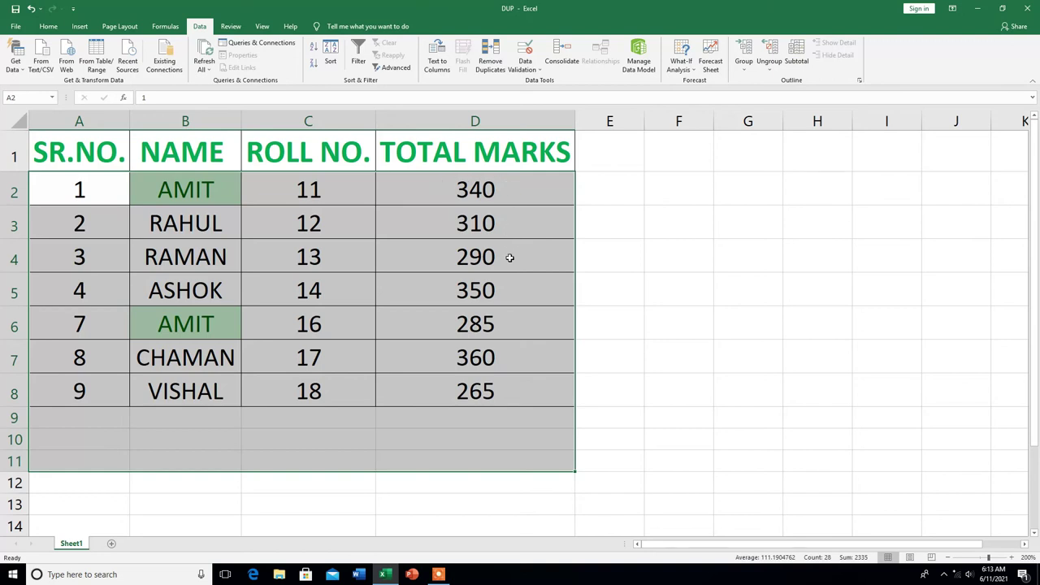
click(662, 403)
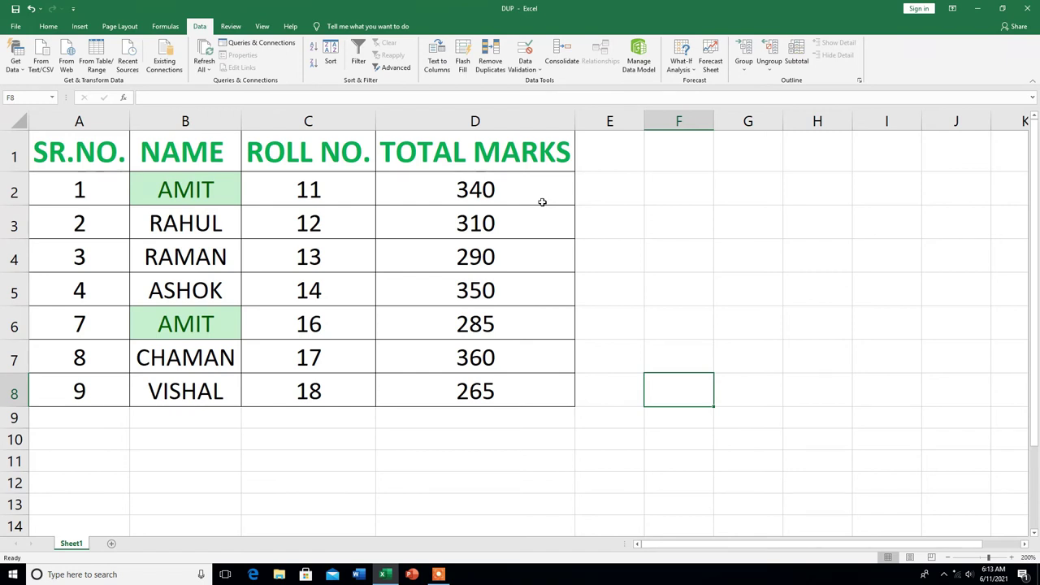
click(606, 519)
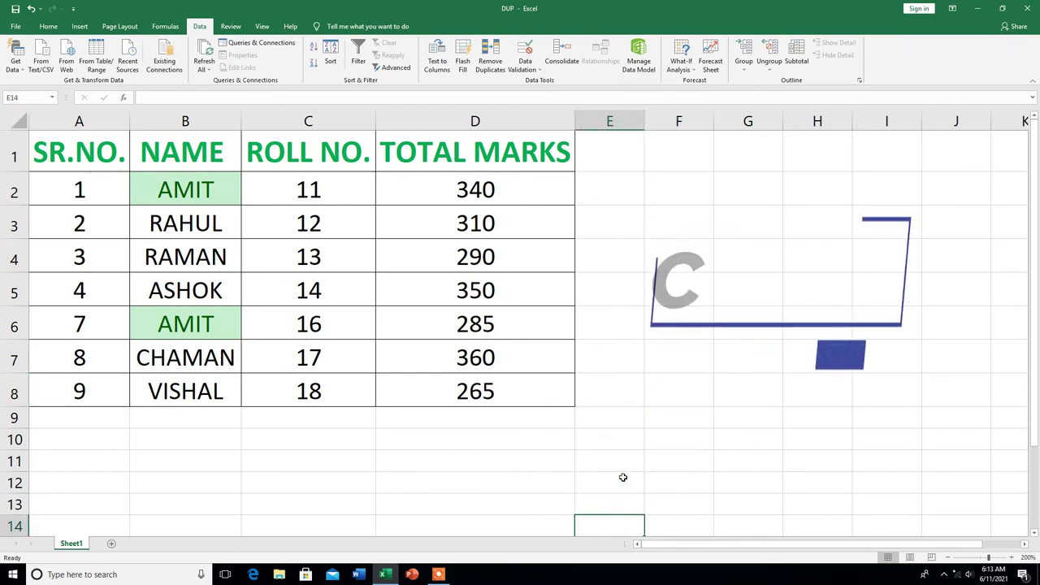
Undo the total-marks removal to restore all ten students, then select the NAME through TOTAL MARKS columns
key(ctrl+z)
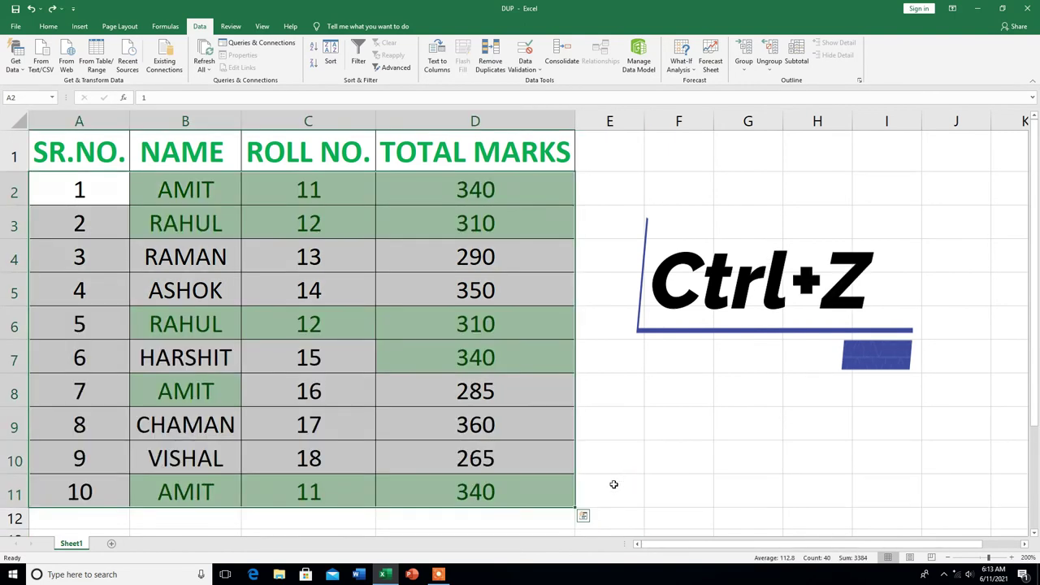
click(615, 520)
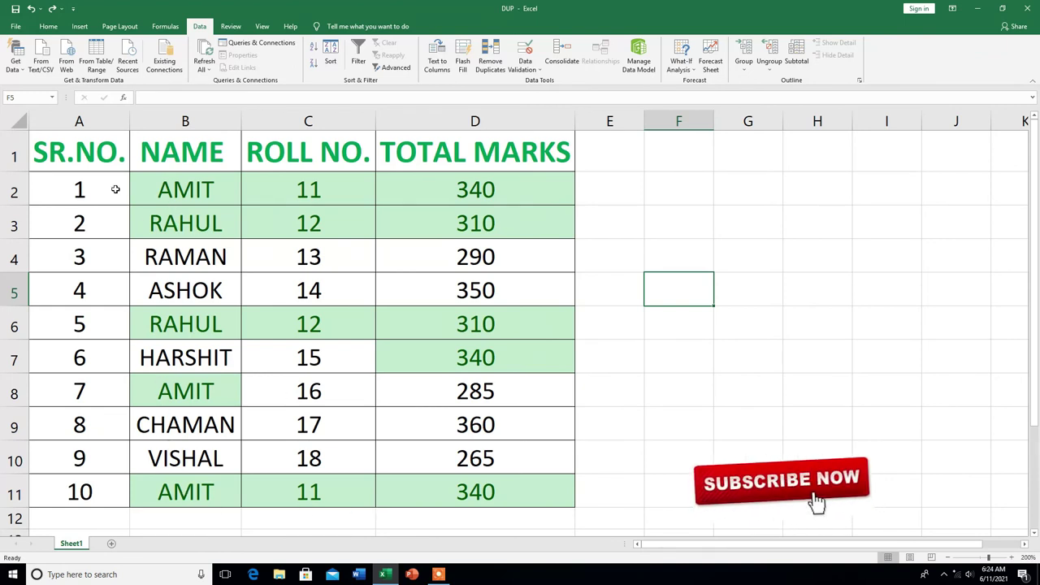
mouse_move(159, 144)
mouse_down()
mouse_move(441, 291)
mouse_move(454, 488)
mouse_up()
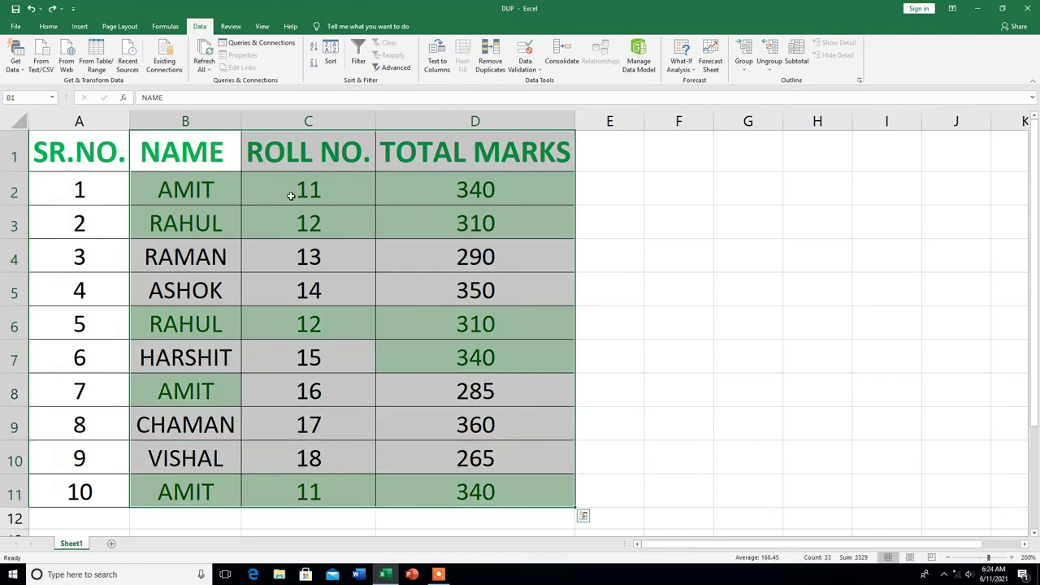
Remove duplicates across NAME, ROLL NO. and TOTAL MARKS, dropping 2 rows and leaving 8
click(496, 63)
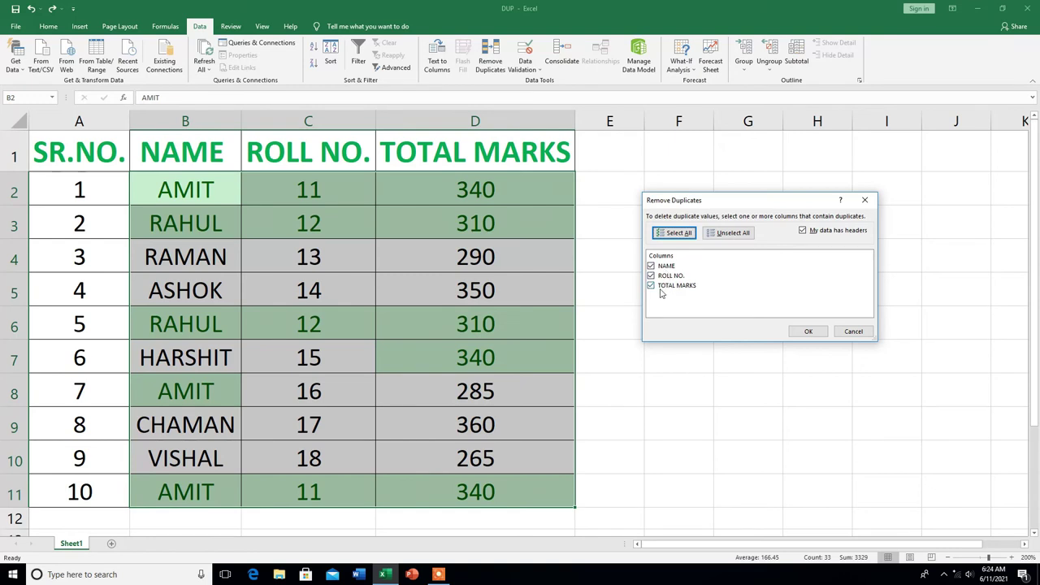
click(808, 332)
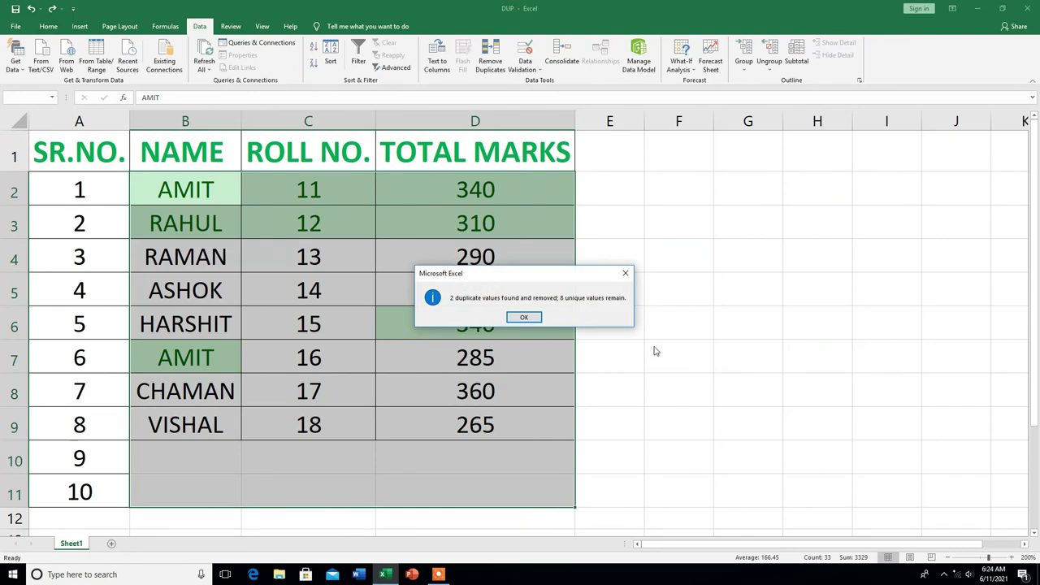
drag(584, 276, 793, 233)
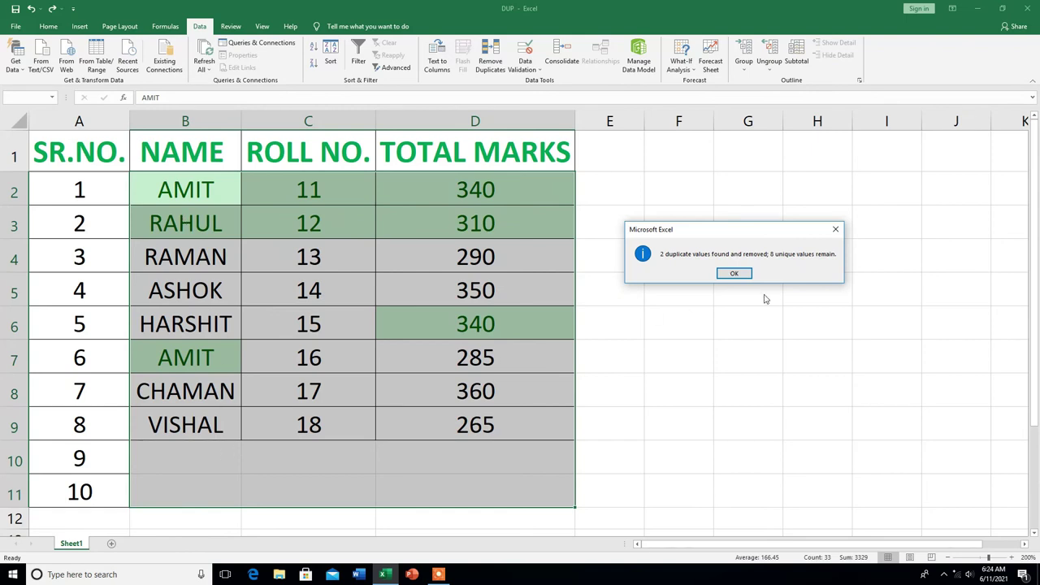
Close the removal report and deselect the eight remaining student rows
click(734, 273)
click(678, 390)
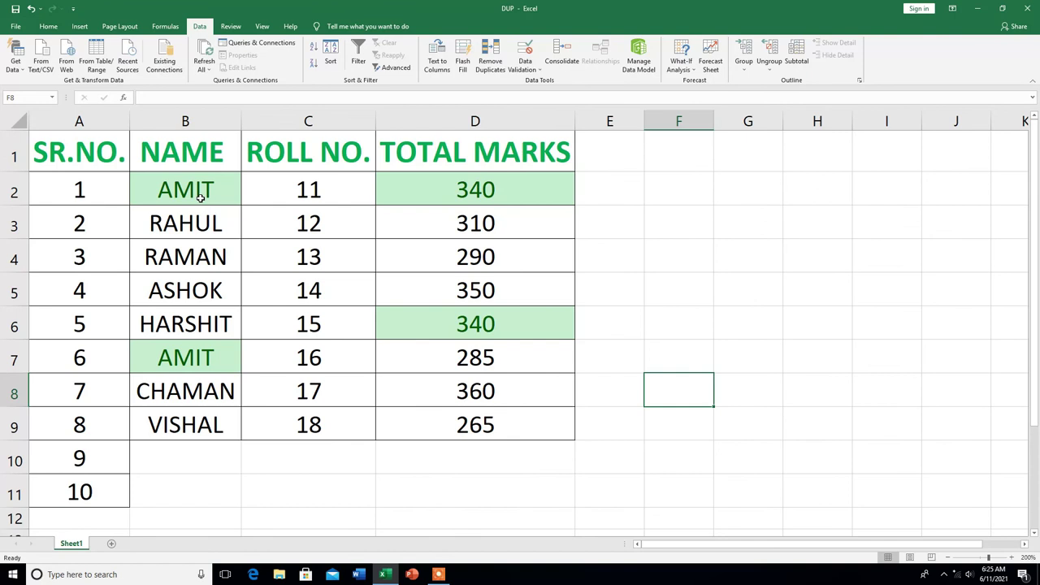